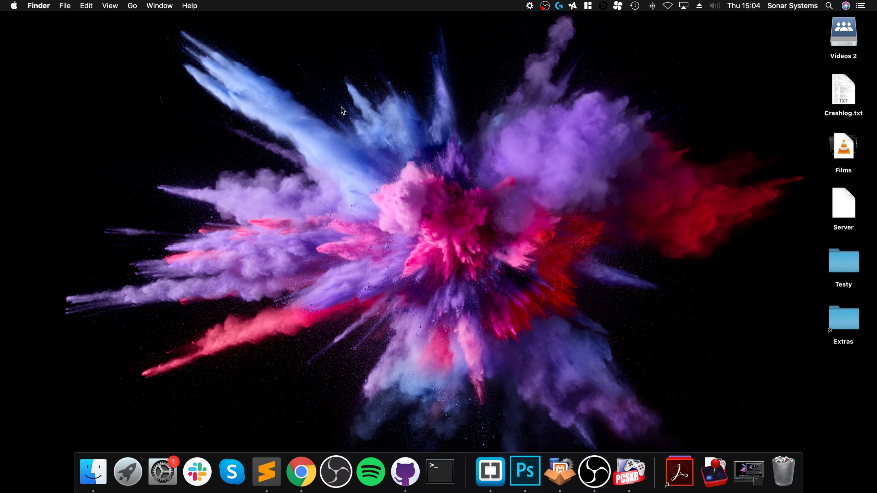
- Switch to PCSXR, open the controller plugin's input configuration from the preferences, and accept the existing keyboard-only setup
left_click(621, 483)
left_click(39, 6)
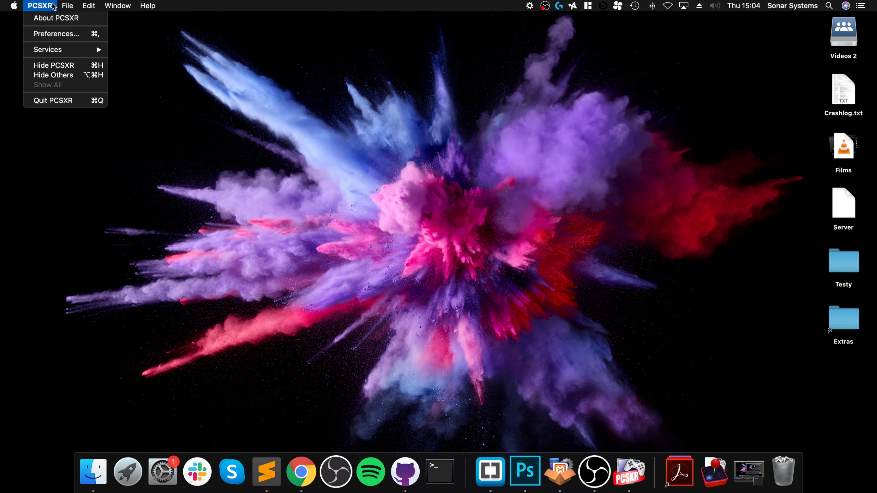
left_click(61, 35)
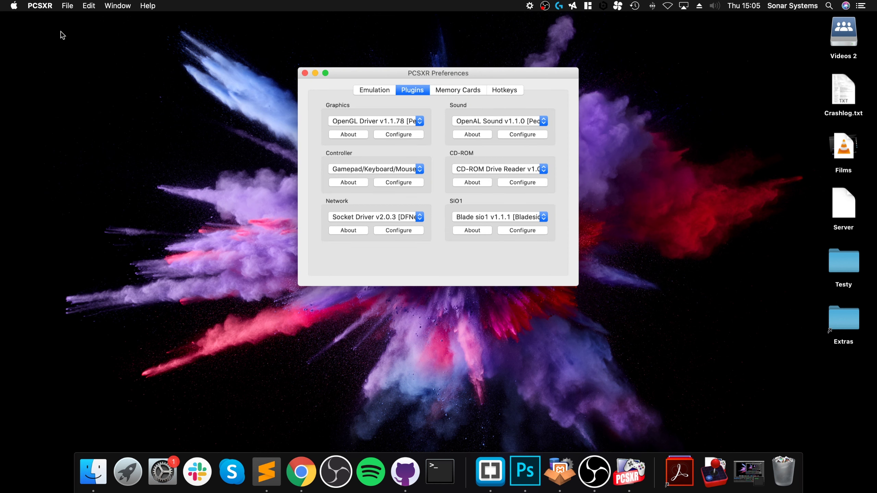
left_click(409, 184)
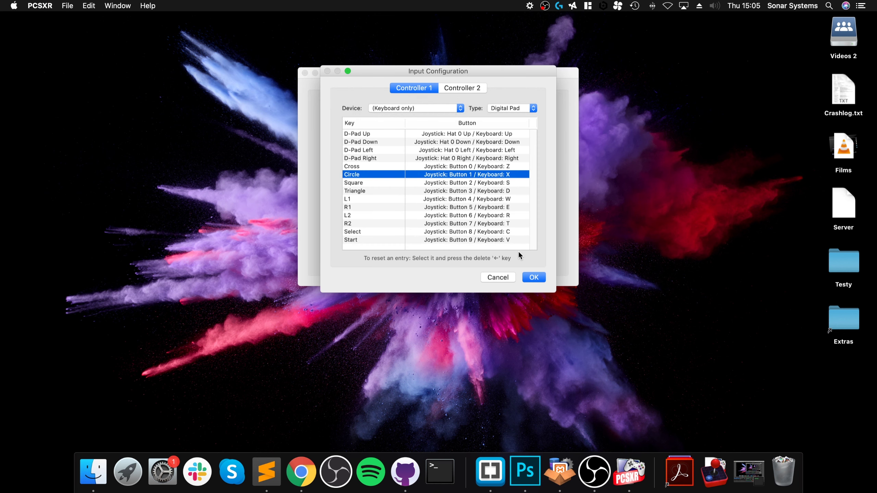
left_click(529, 274)
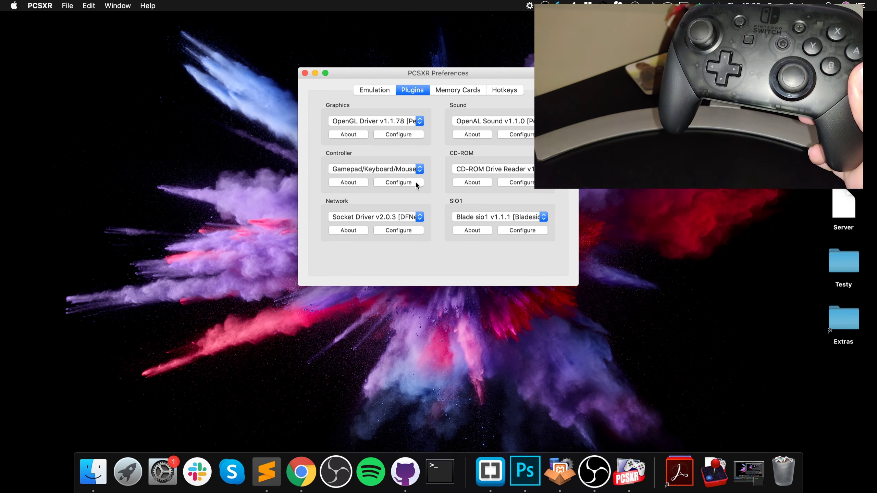
left_click(415, 181)
left_click(408, 108)
left_click(411, 116)
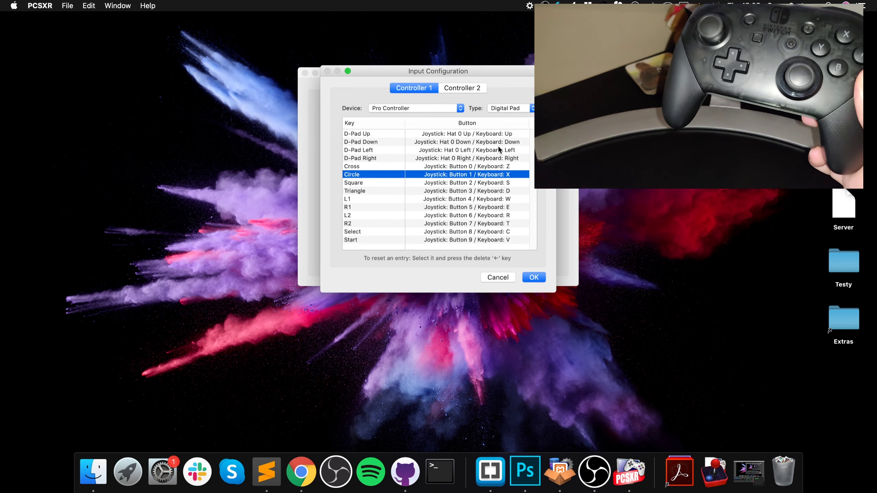
left_click(469, 134)
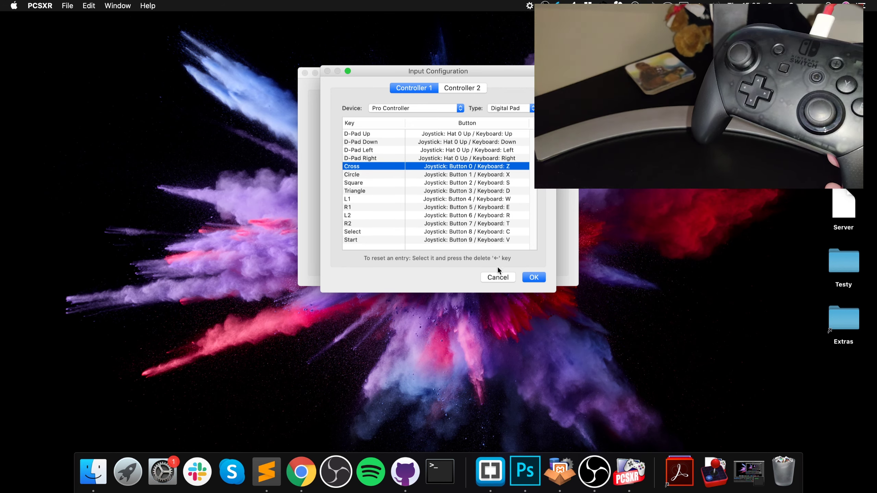
left_click(498, 278)
- Switch to System Preferences and connect the Pro Controller over Bluetooth
left_click(14, 6)
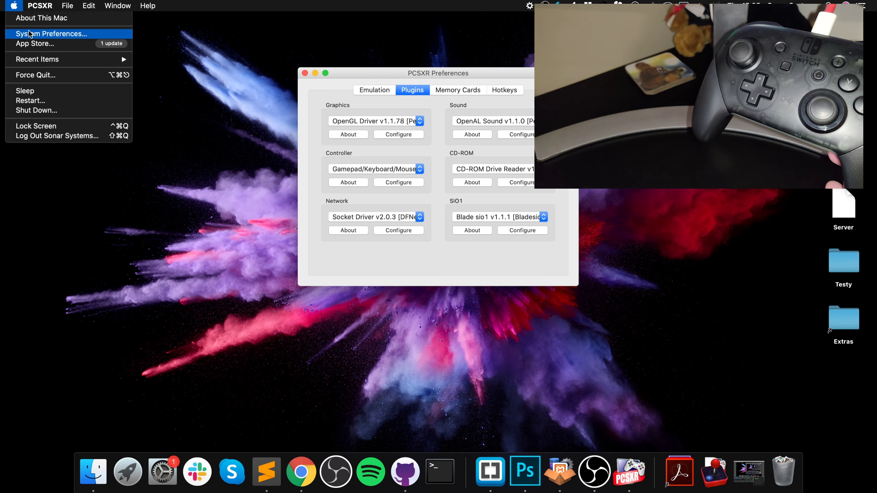
left_click(49, 34)
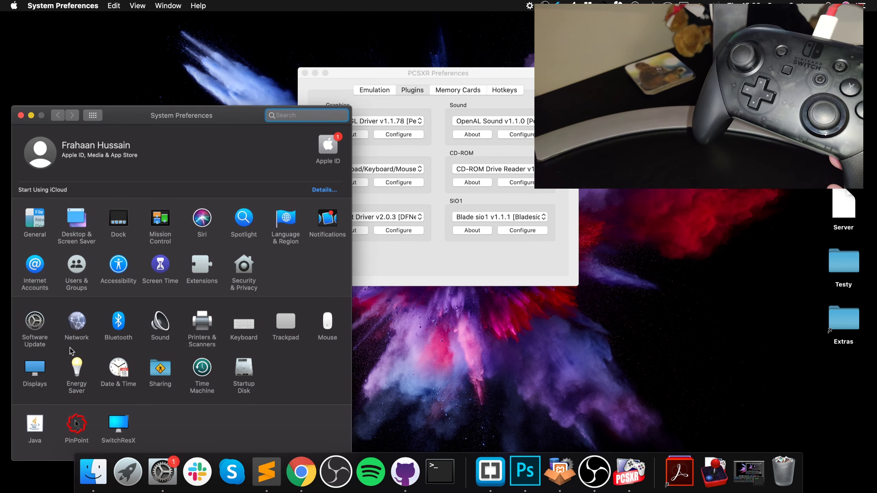
left_click(106, 332)
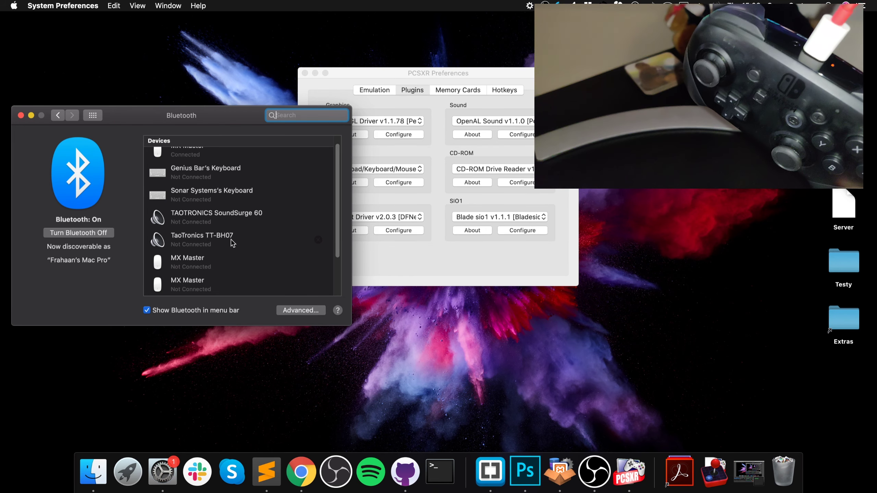
scroll(224, 241, "down", 3)
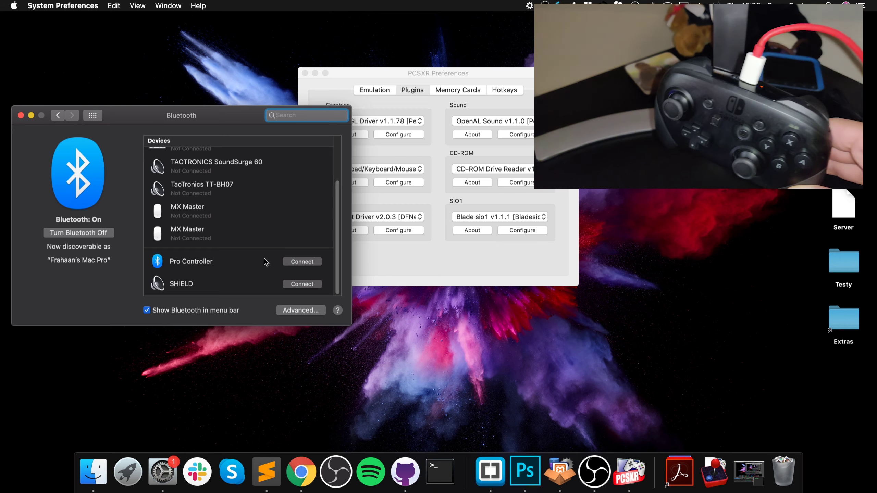
left_click(288, 261)
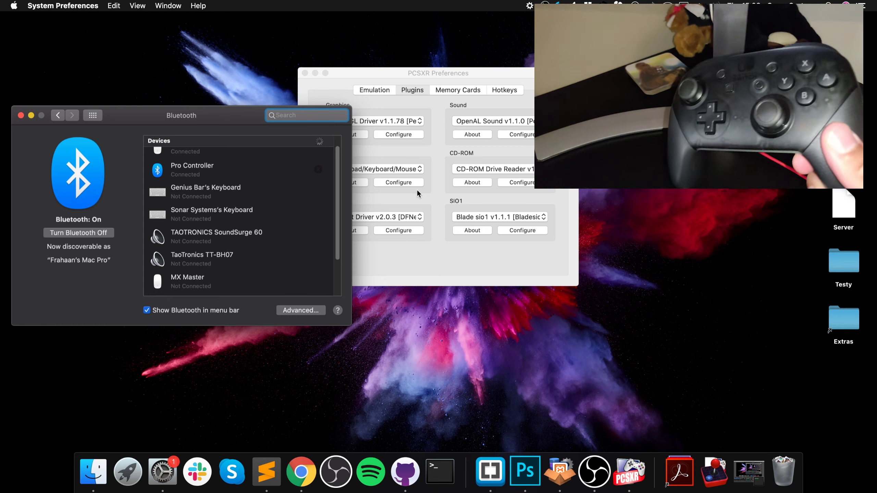
- Return to PCSXR, reopen the controller's input configuration and select Pro Controller as the device for Controller 1
left_click(408, 193)
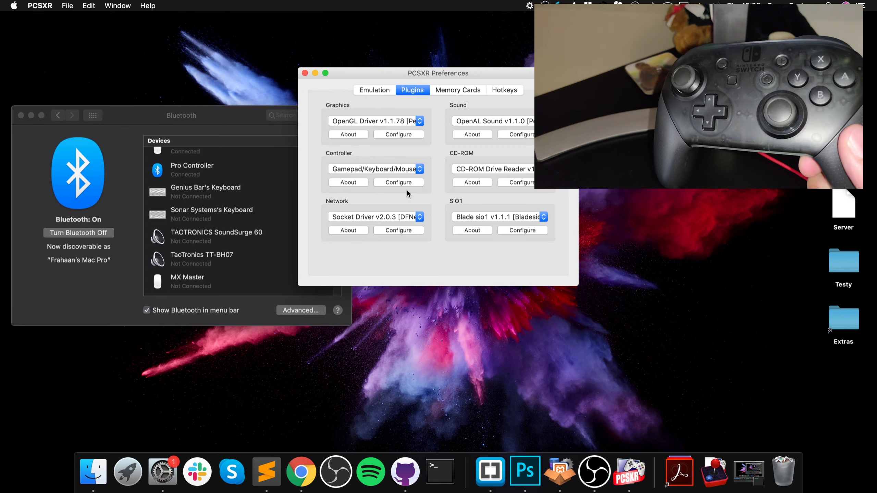
left_click(405, 182)
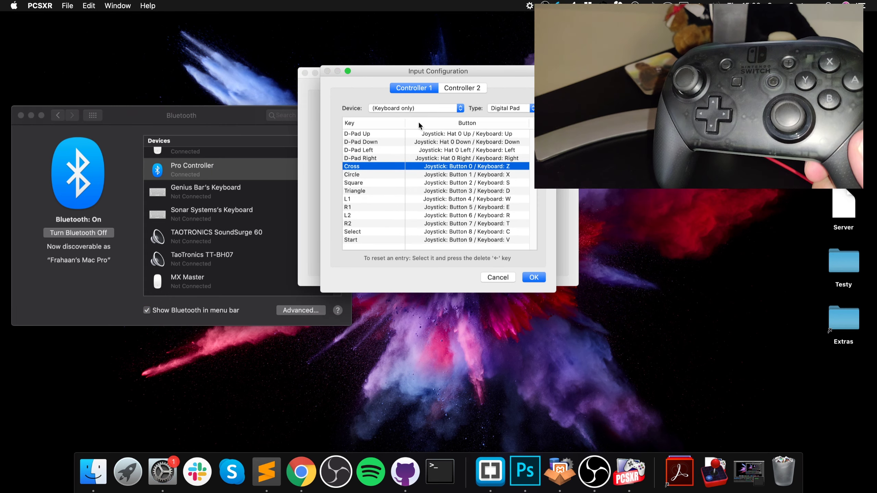
left_click(415, 109)
left_click(413, 113)
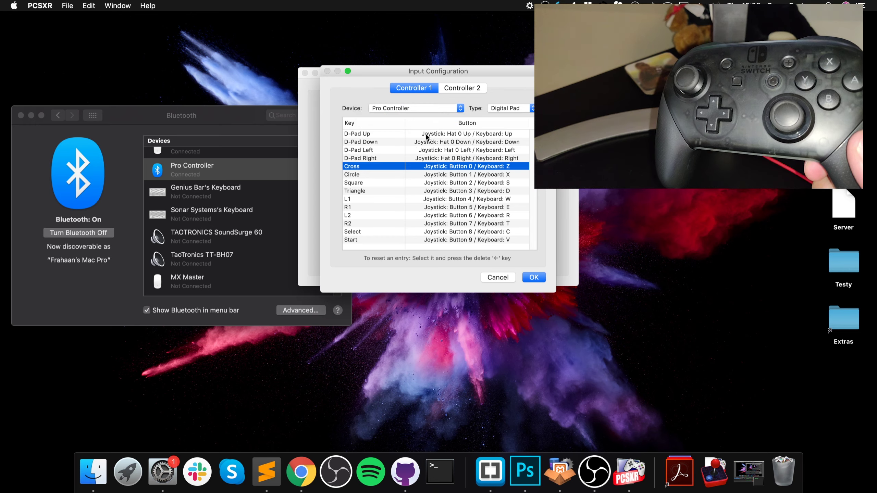
- Map D-Pad Up, Down, Left and Right to the matching Hat 0 directions and keyboard arrows
double_click(426, 133)
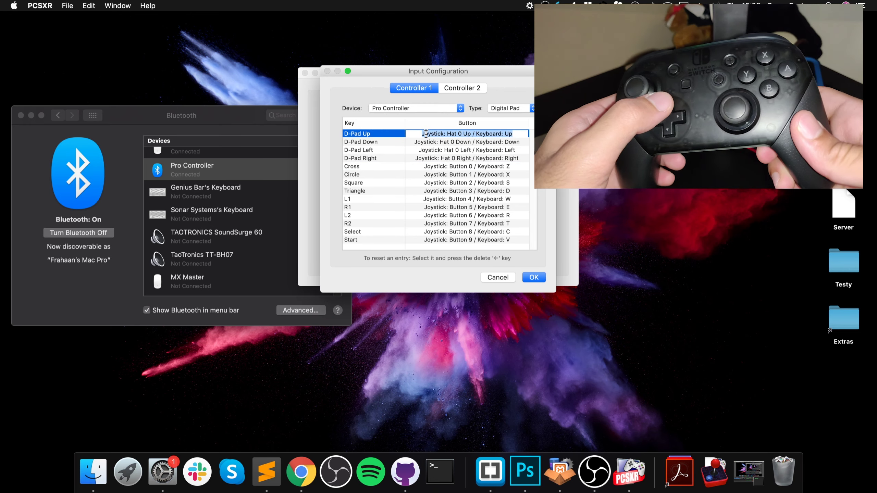
key("Up")
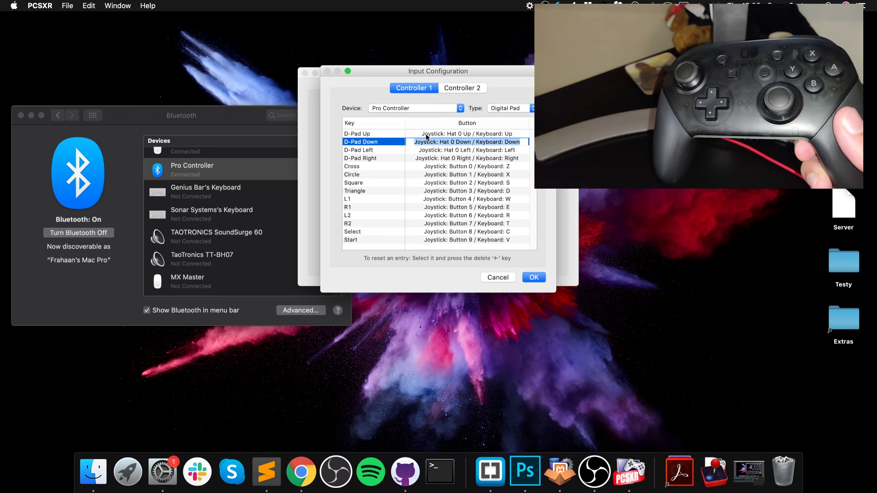
key("Down")
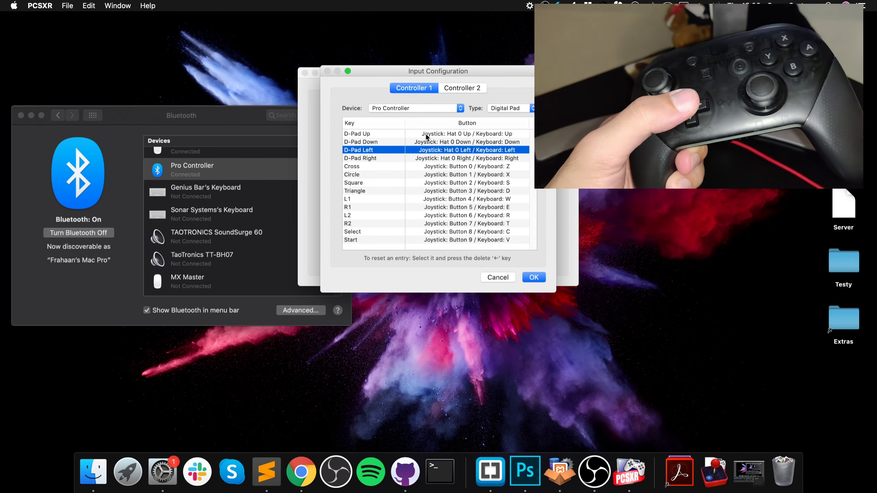
key("Left")
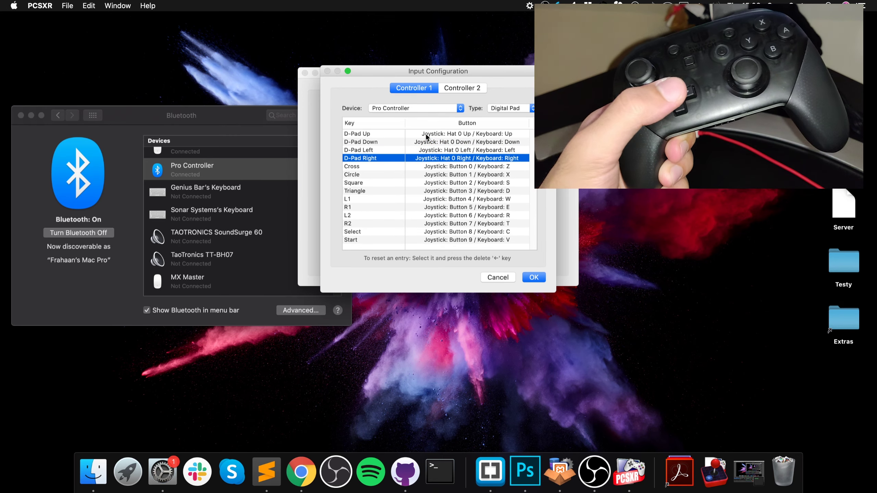
key("Right")
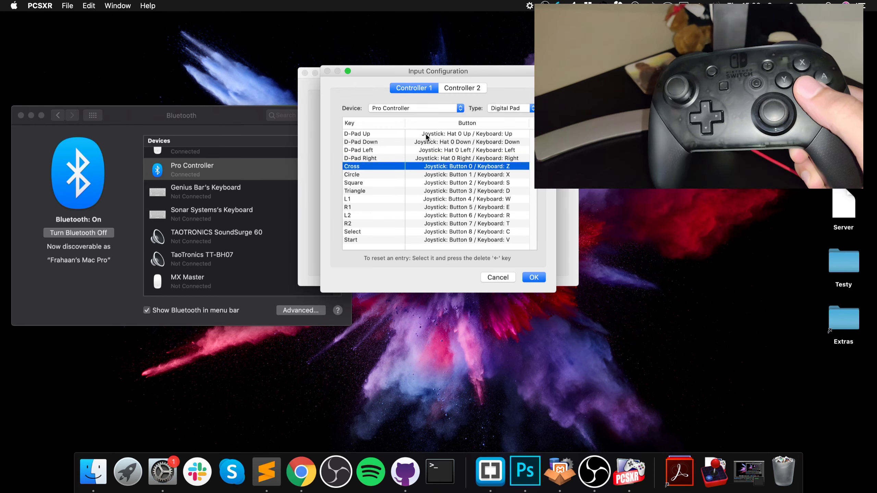
- Map Cross, Circle, Square and Triangle to joystick buttons 0, 1, 2 and 3, with keyboard Z, X, S and D
key("z")
key("x")
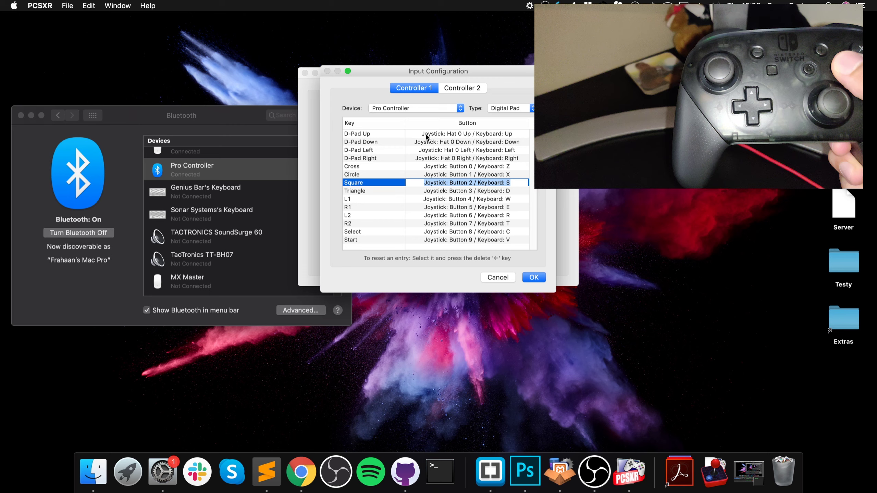
key("s")
key("d")
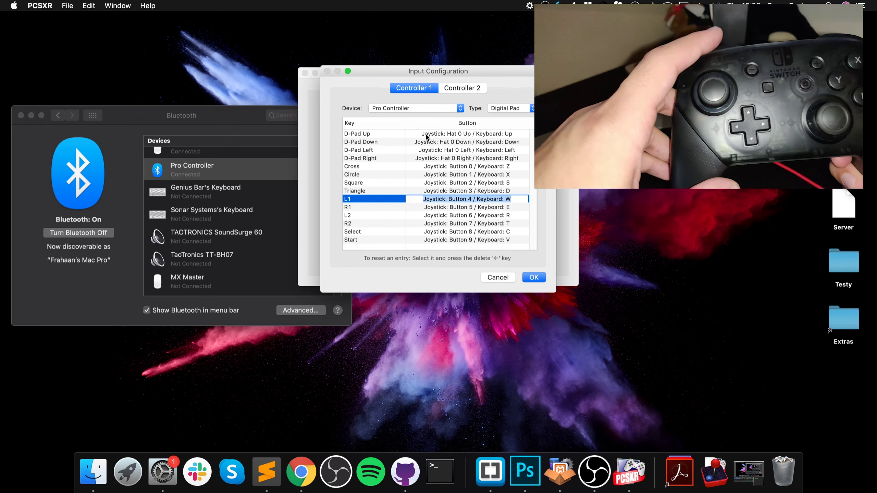
- Map L1, R1, L2 and R2 to joystick buttons 4, 5, 6 and 7, with keyboard W, E, R and T
key("w")
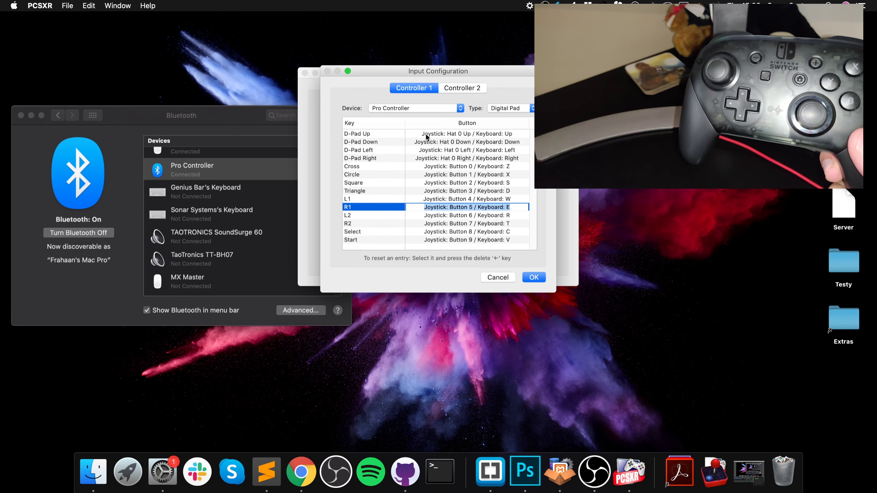
key("e")
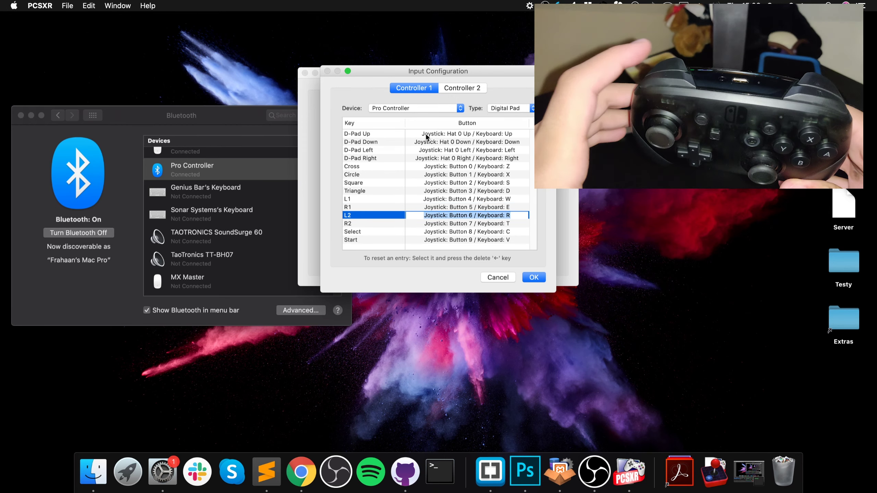
key("r")
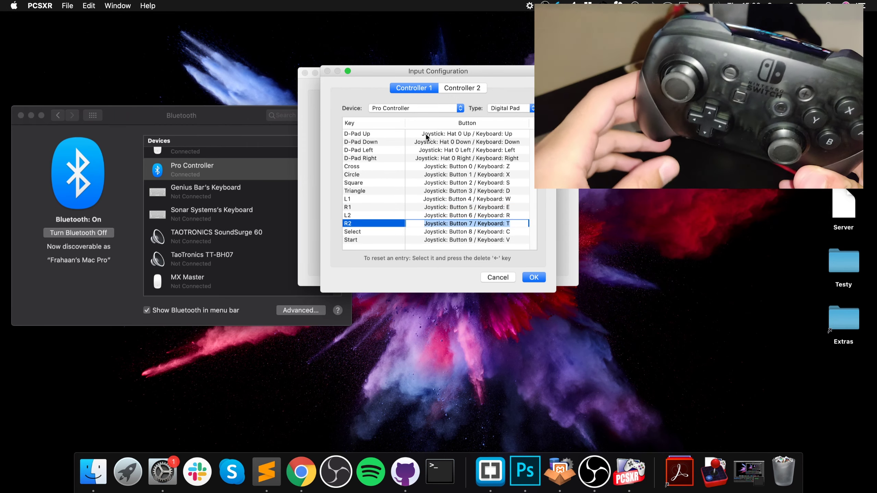
key("t")
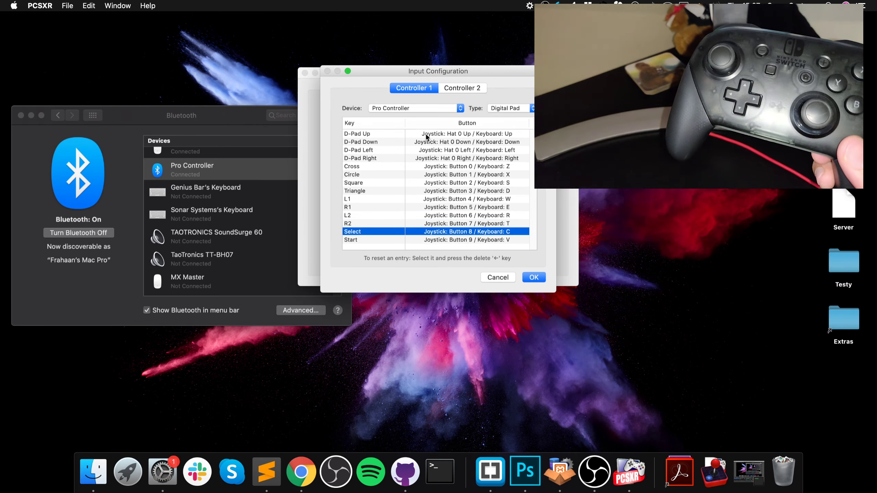
- Map Select and Start to joystick buttons 8 and 9, with keyboard C and V, and save the input configuration
key("c")
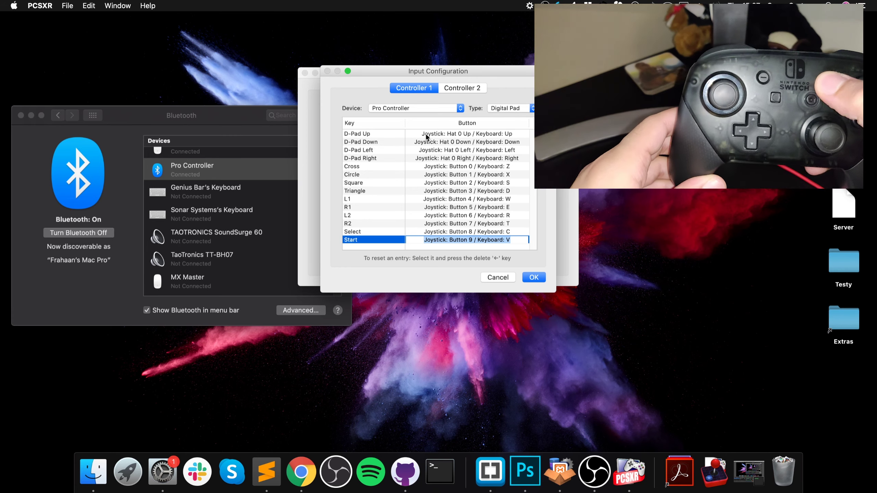
key("v")
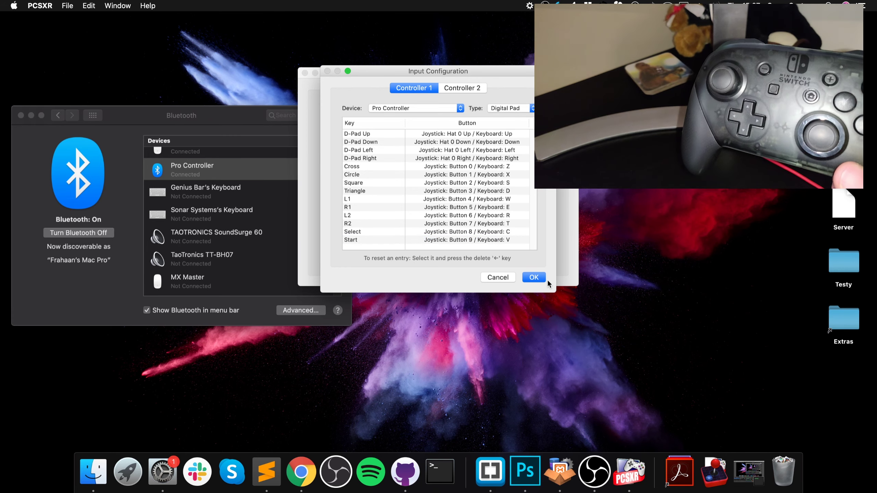
left_click(534, 278)
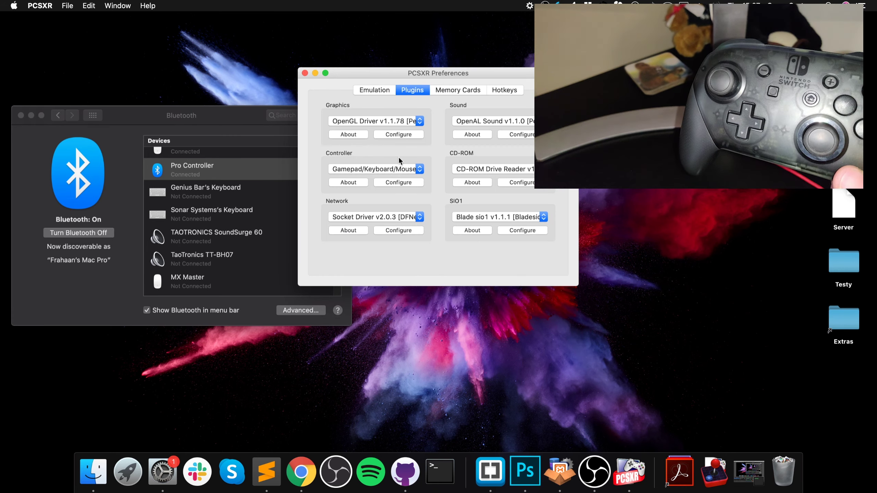
- Close the PCSXR preferences and minimize the Bluetooth settings window
left_click(304, 74)
left_click(27, 114)
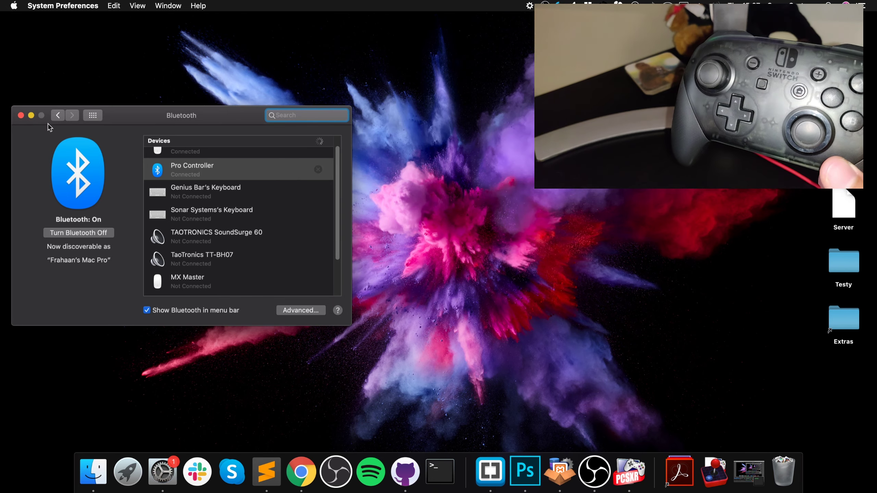
left_click(31, 115)
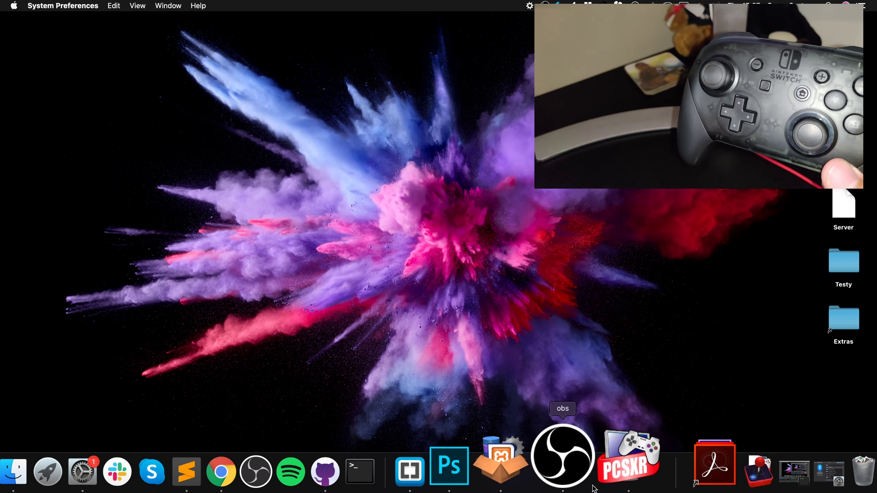
- Switch back to PCSXR and run the recently played Crash Bandicoot game
left_click(605, 475)
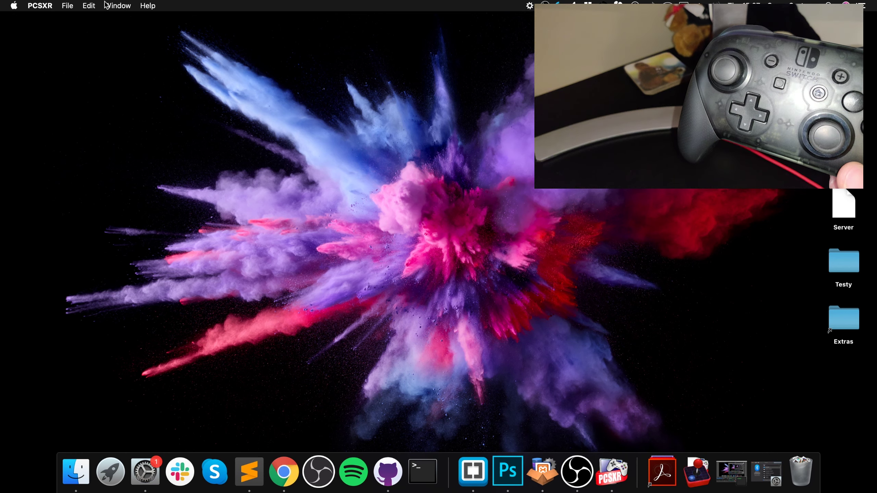
left_click(70, 5)
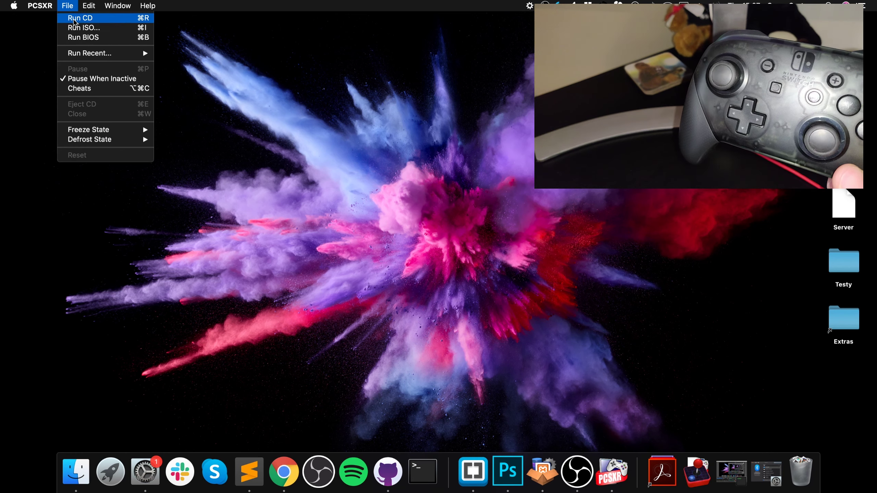
mouse_move(85, 52)
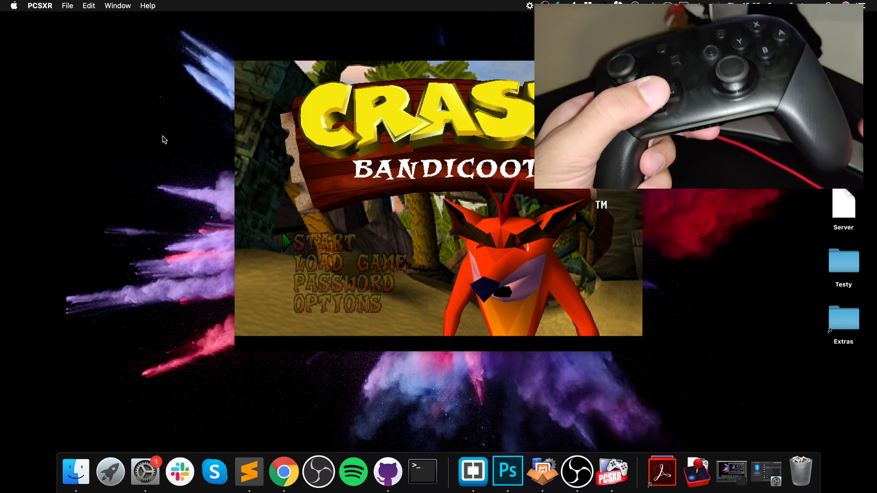
- Test the D-pad mapping by moving the selection up and down through the Crash Bandicoot title menu
key("Up")
key("Up")
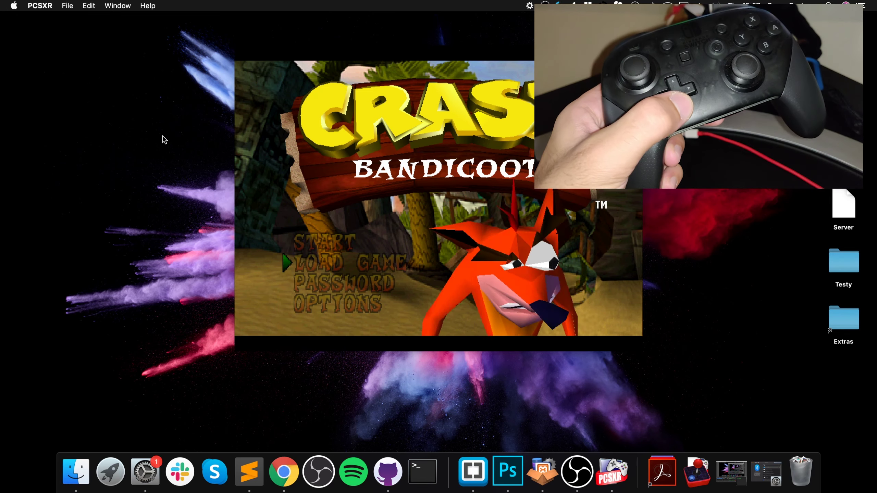
key("Up")
key("Up")
key("Down")
key("Up")
key("Up")
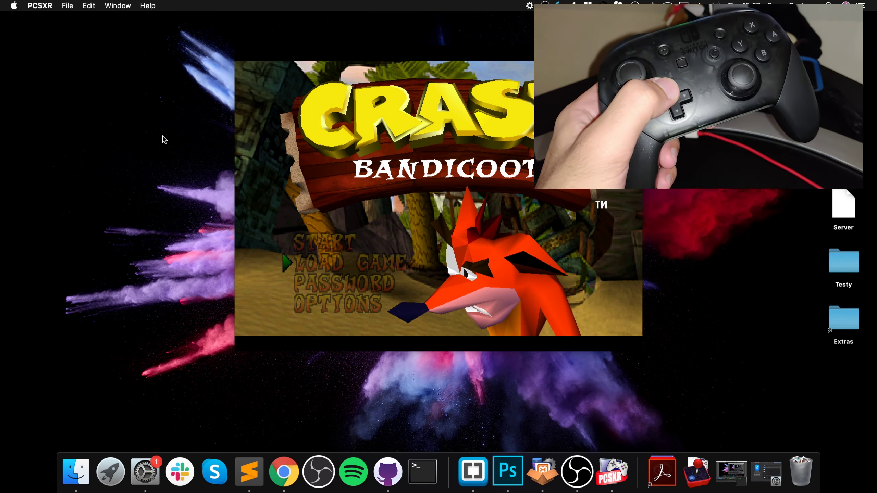
- Enter the beach level from the Crash Bandicoot title menu, and close the running game
key("x")
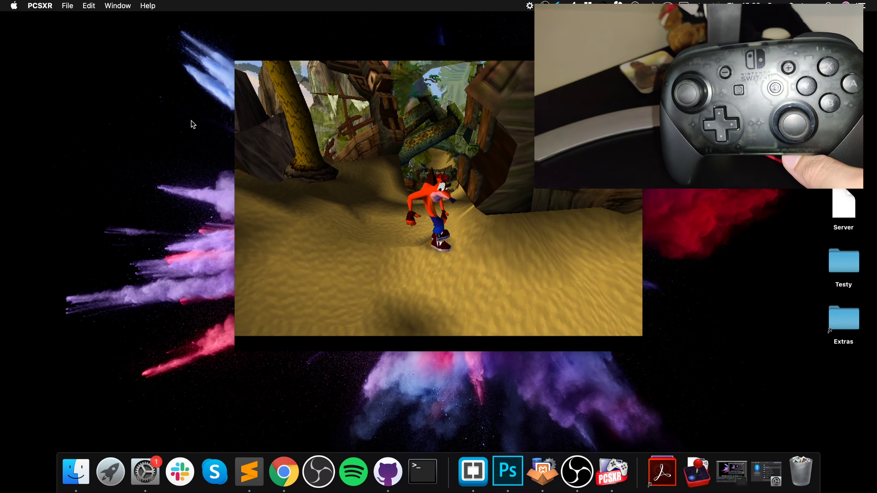
left_click(39, 6)
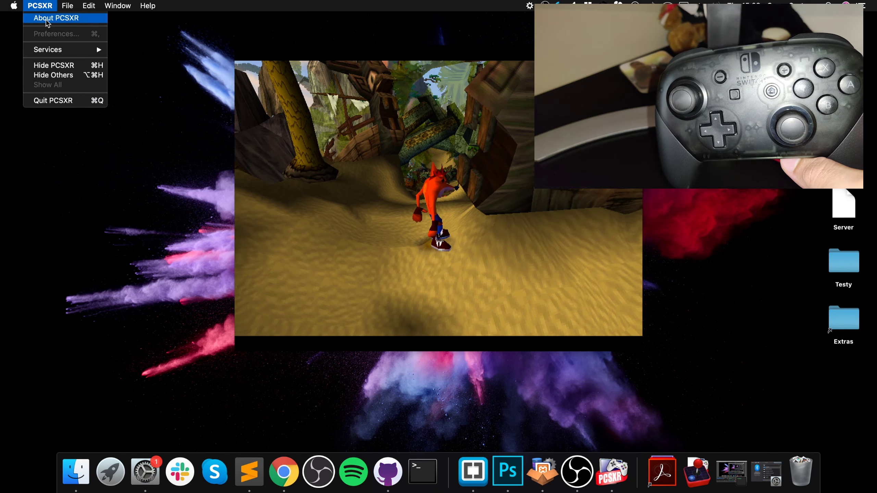
mouse_move(67, 6)
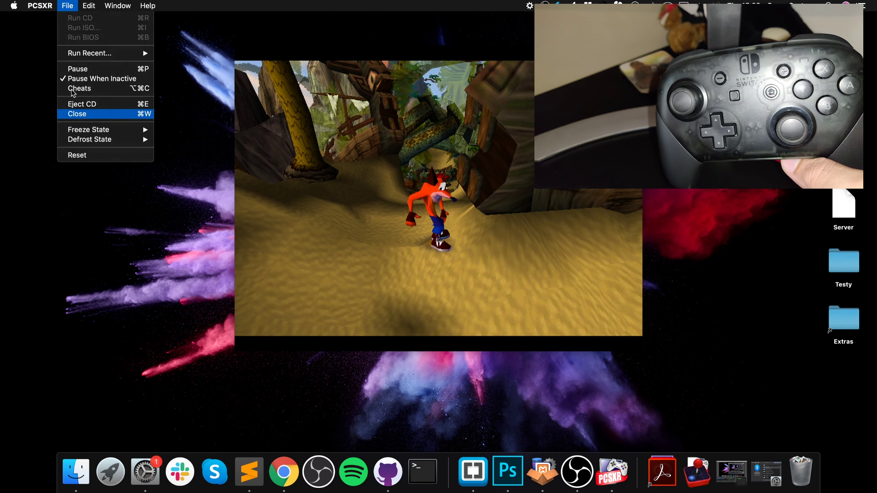
left_click(79, 114)
- In the controller plugin's configuration, switch Controller 1 to Analog Pad, examine the L-Stick and R-Stick entries, and cancel the changes
left_click(40, 6)
left_click(60, 35)
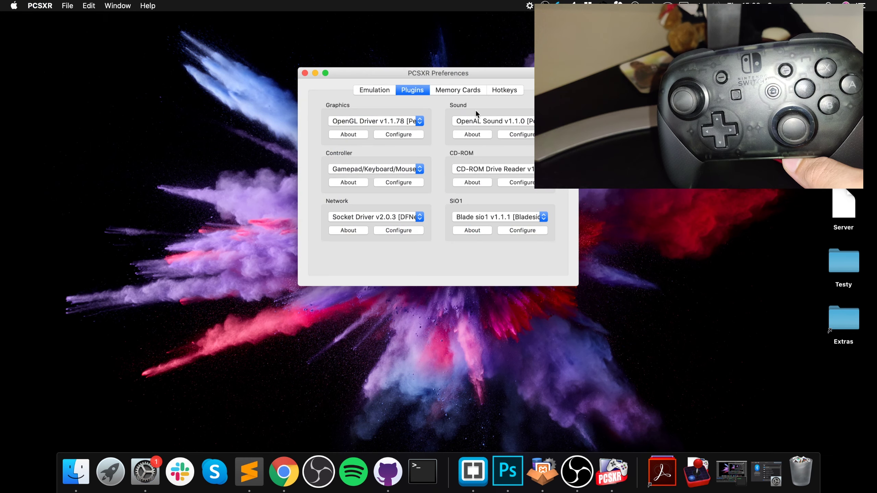
left_click(414, 182)
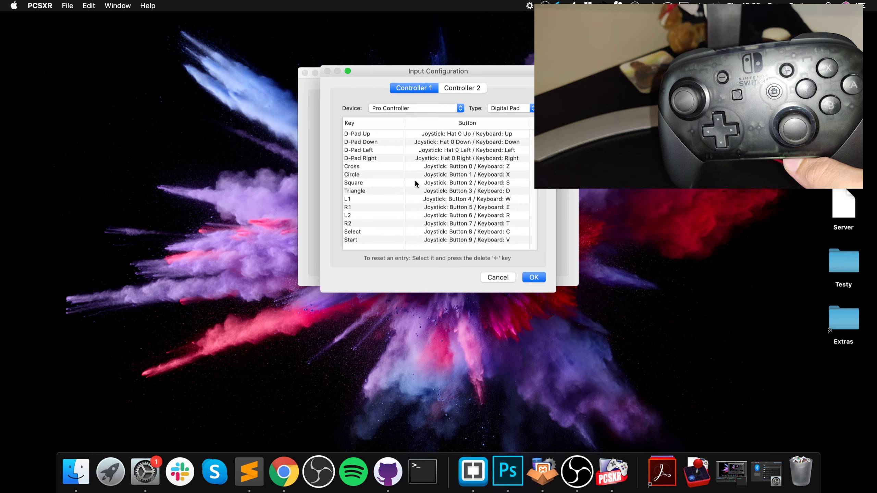
left_click(510, 109)
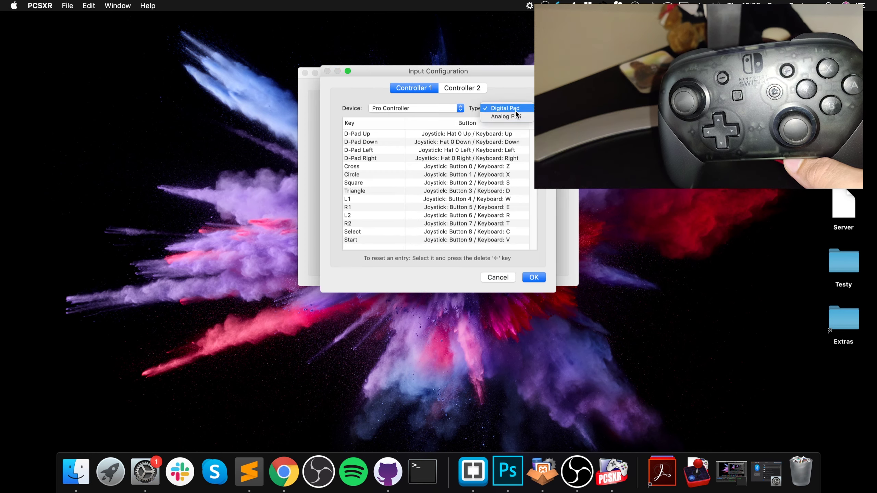
left_click(510, 117)
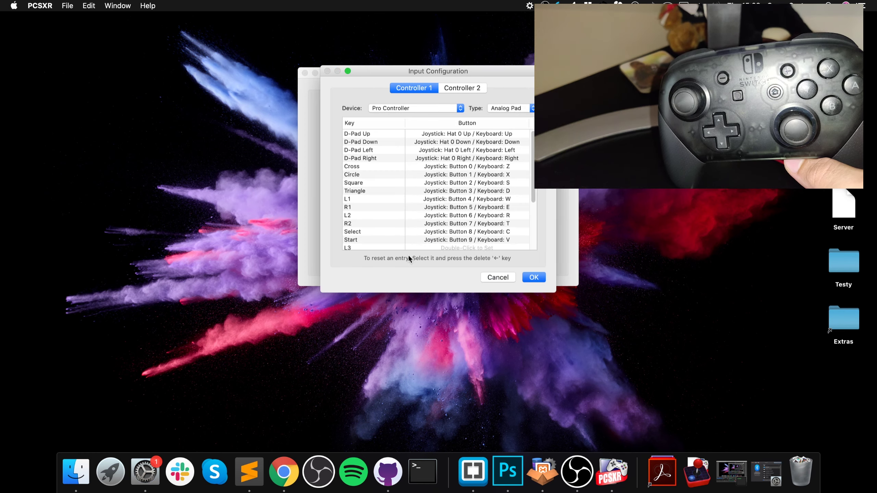
scroll(418, 214, "down", 5)
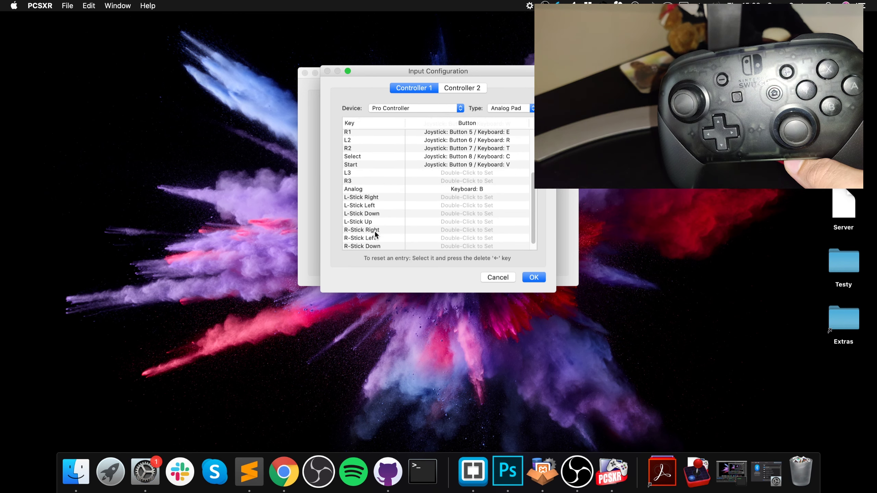
scroll(380, 214, "down", 1)
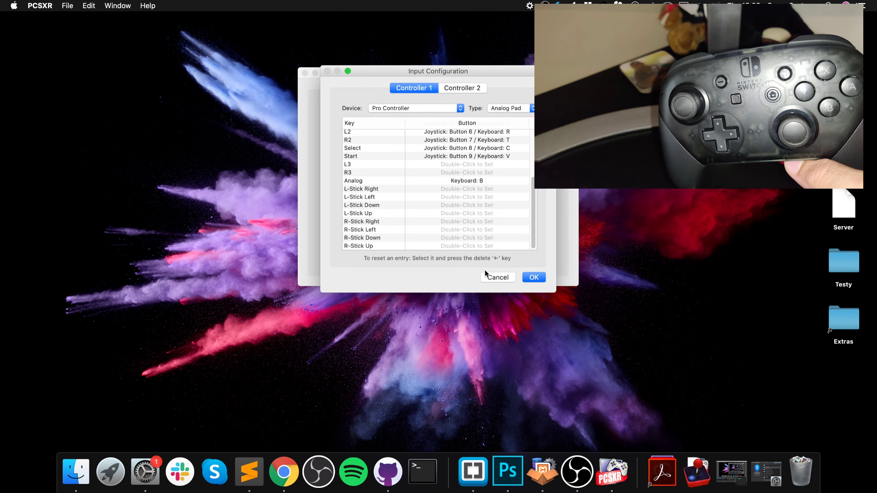
left_click(499, 277)
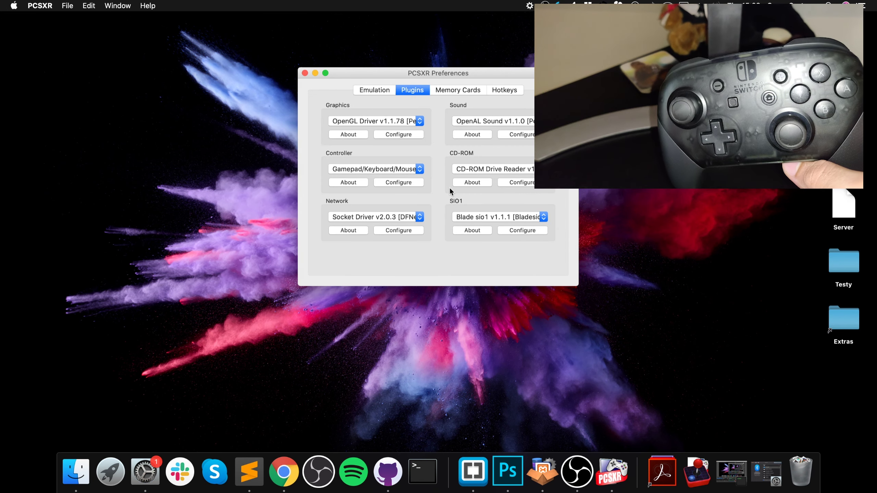